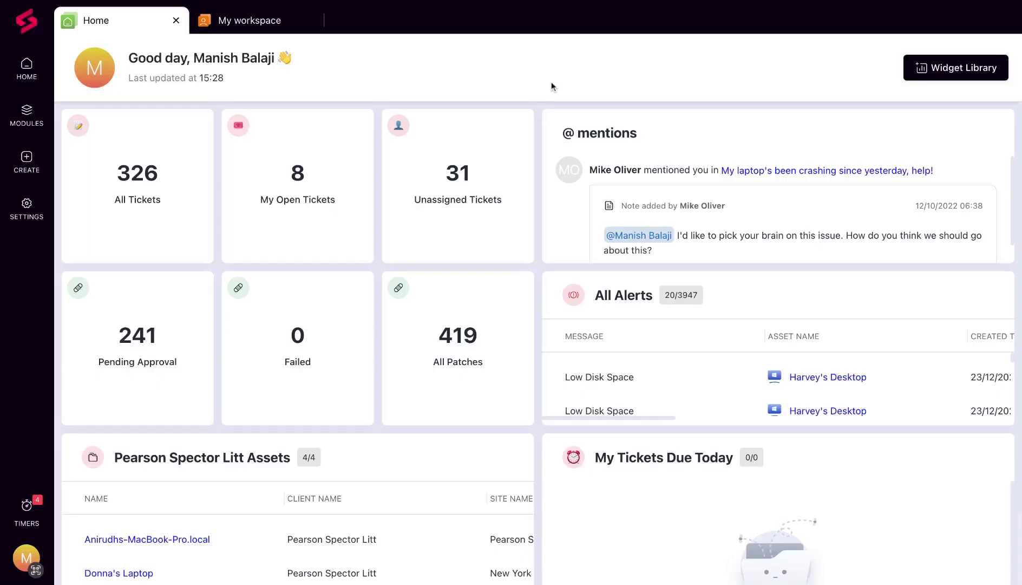
Create a Hardware service item 'Printers' at £100, described 'Printers... they print things.', available on tickets and projects
{"action": "left_click", "coordinate": [33, 219]}
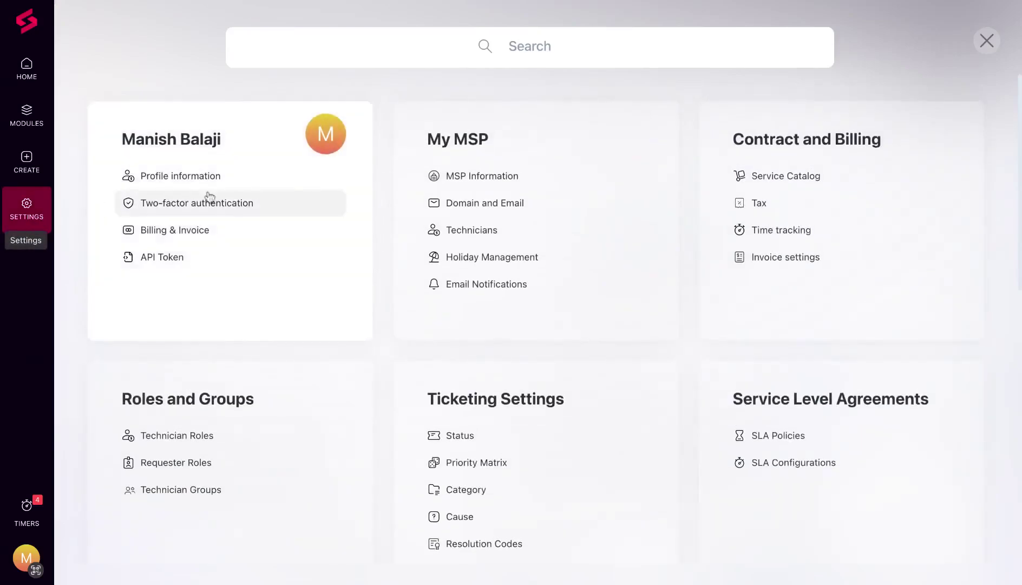
{"action": "left_click", "coordinate": [786, 188]}
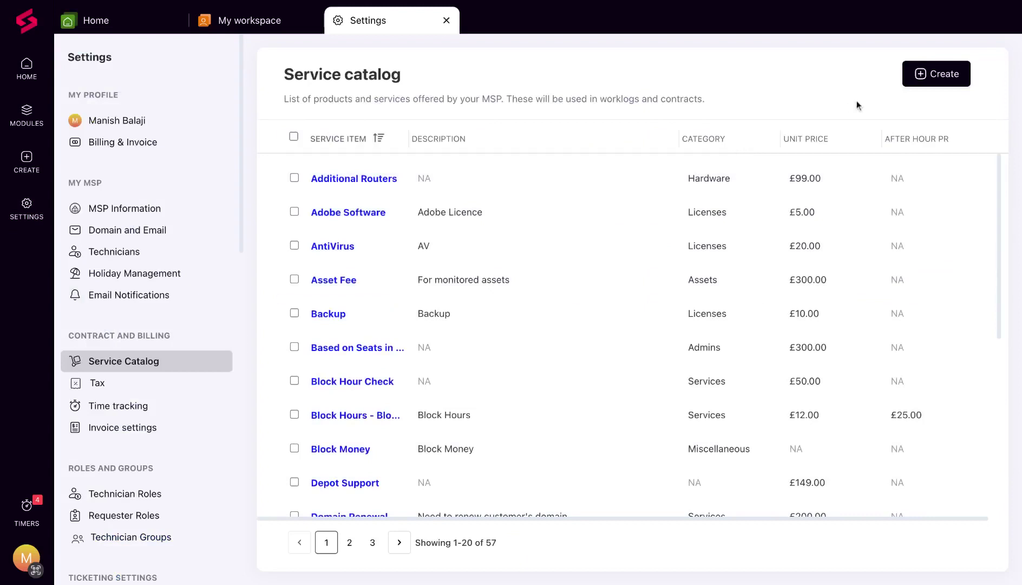
{"action": "left_click", "coordinate": [909, 85]}
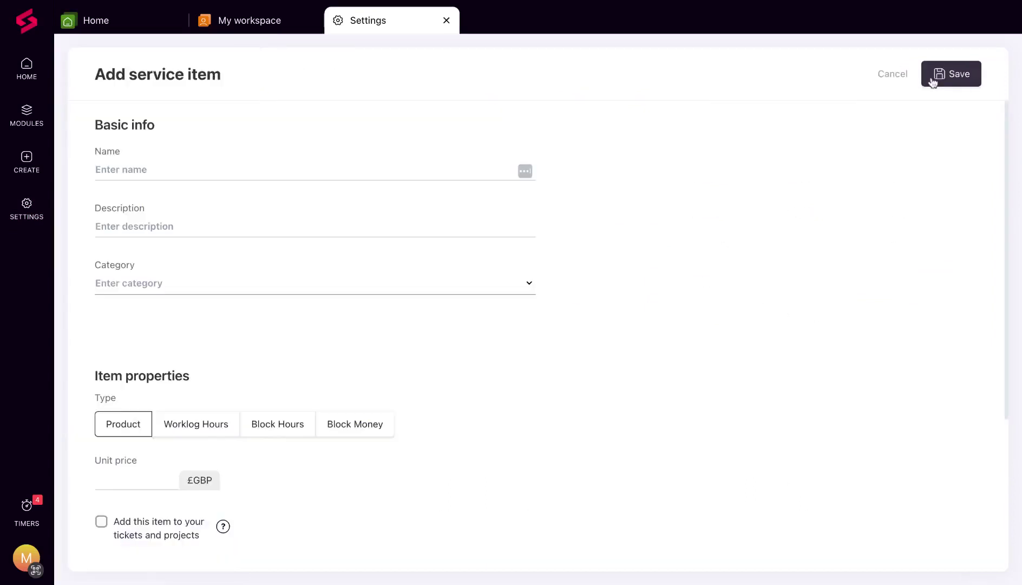
{"action": "left_click", "coordinate": [216, 173]}
{"action": "type", "text": "Printers"}
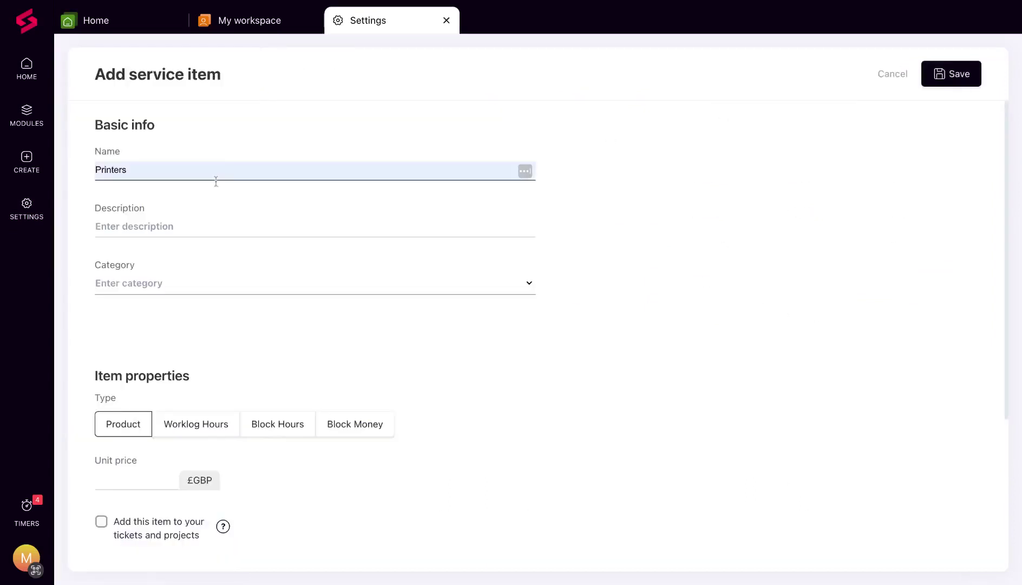
{"action": "left_click", "coordinate": [197, 229]}
{"action": "type", "text": "Printers... they print things."}
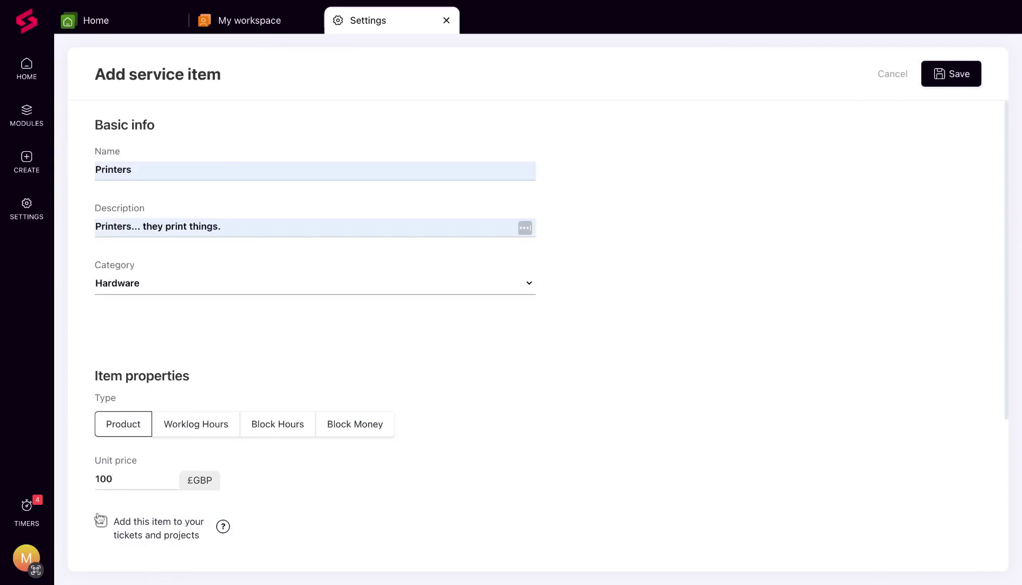
{"action": "left_click", "coordinate": [100, 520]}
{"action": "left_click", "coordinate": [950, 75]}
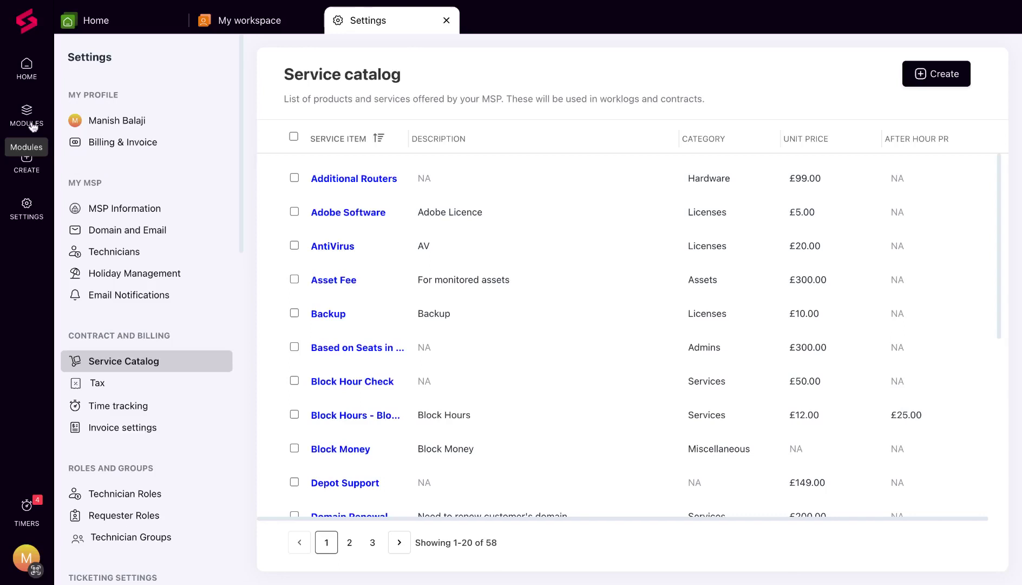
Start a 'Printer setup and configuration' timer and add the Printers catalog item to the ticket
{"action": "type", "text": "Printer setup and confi"}
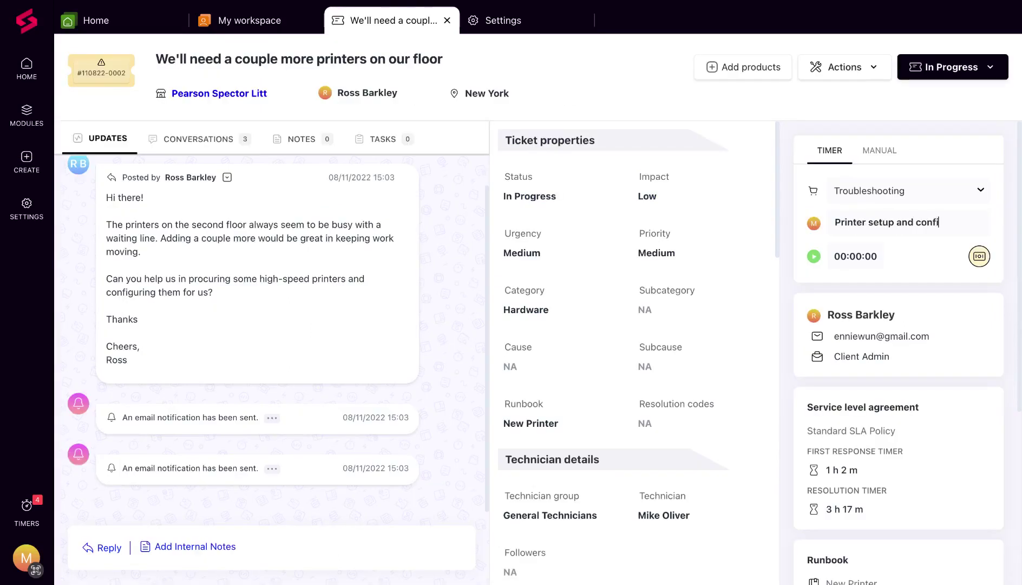
{"action": "type", "text": "guration"}
{"action": "key", "text": "Return"}
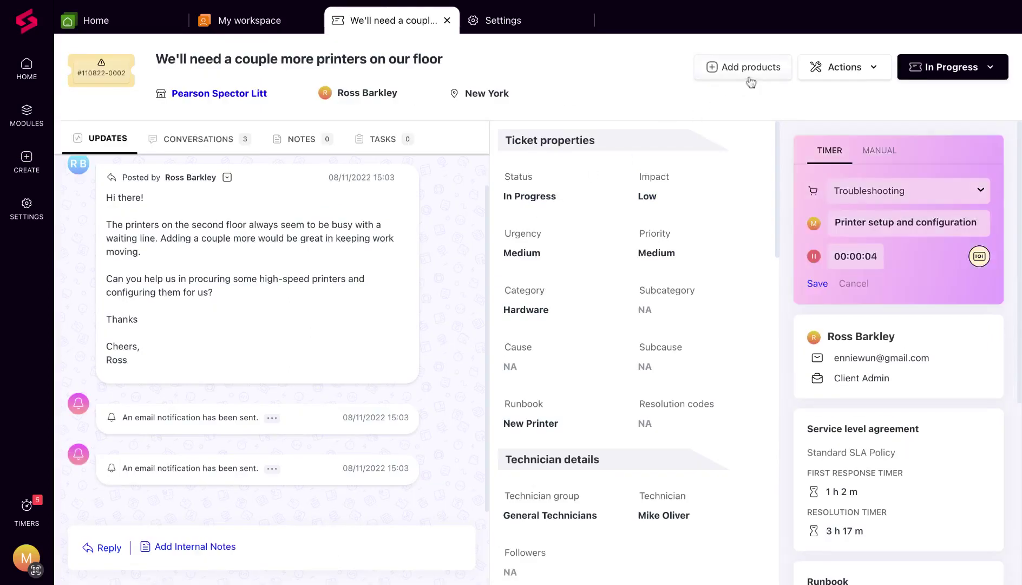
{"action": "left_click", "coordinate": [751, 82]}
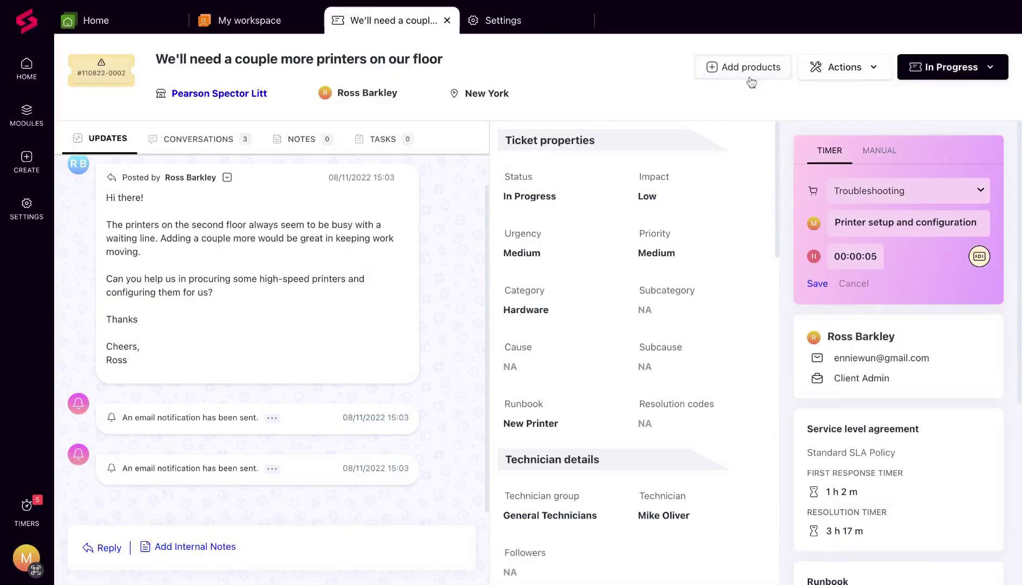
{"action": "left_click", "coordinate": [752, 80]}
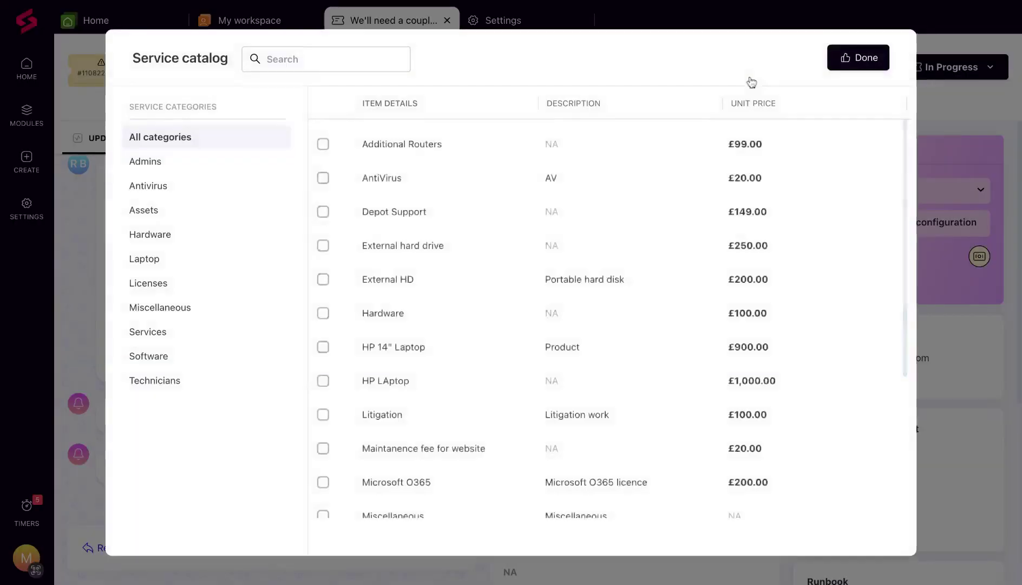
{"action": "left_click", "coordinate": [371, 66]}
{"action": "type", "text": "printer"}
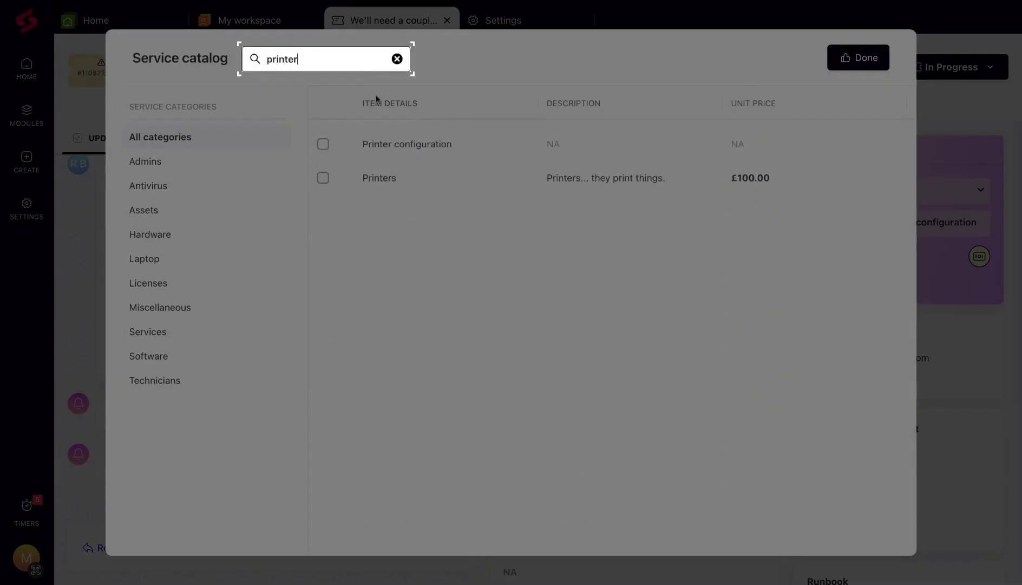
{"action": "left_click", "coordinate": [388, 178]}
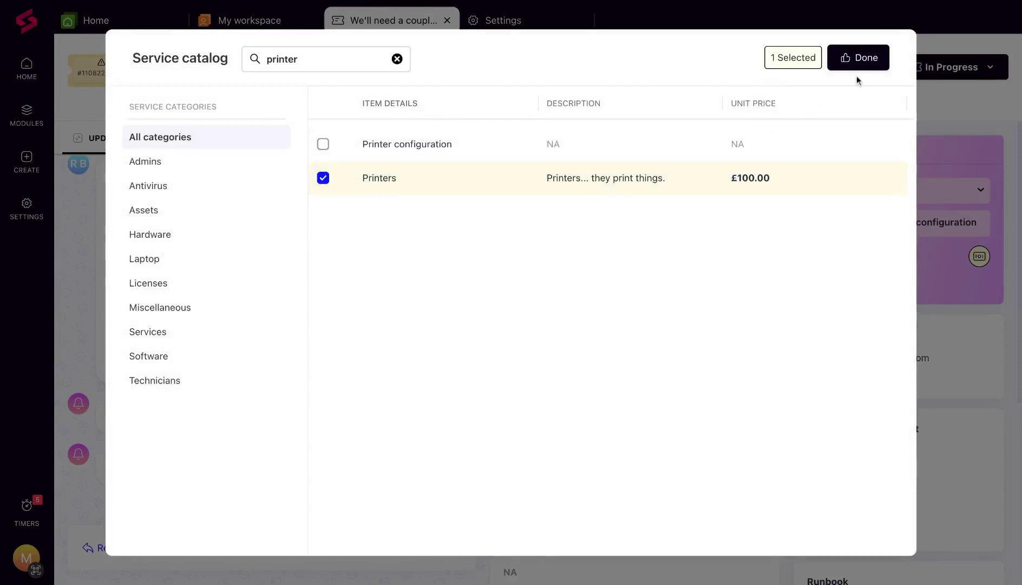
{"action": "left_click", "coordinate": [866, 60]}
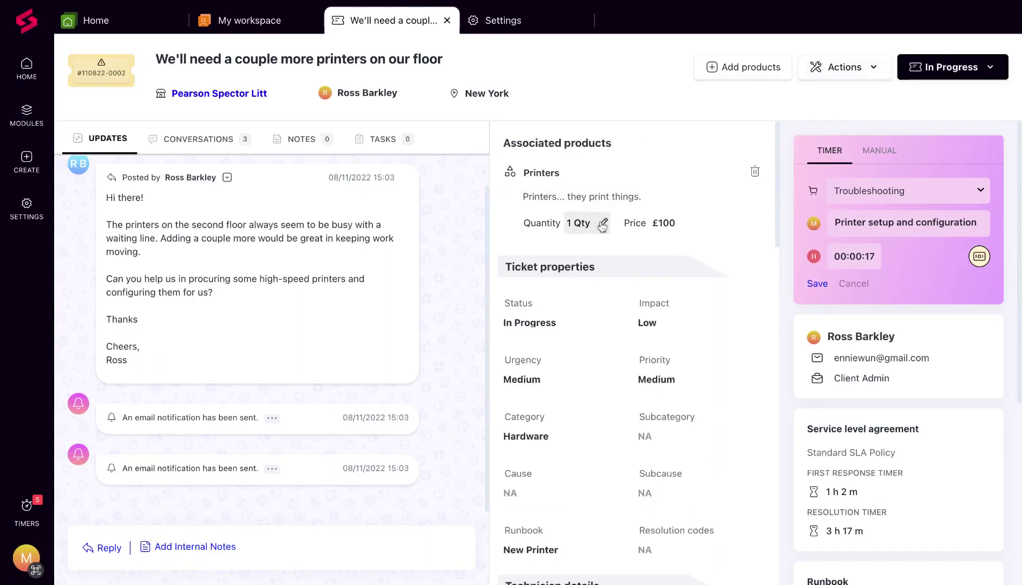
Change the ticket's Printers product quantity to 5
{"action": "left_click", "coordinate": [602, 226]}
{"action": "type", "text": "5"}
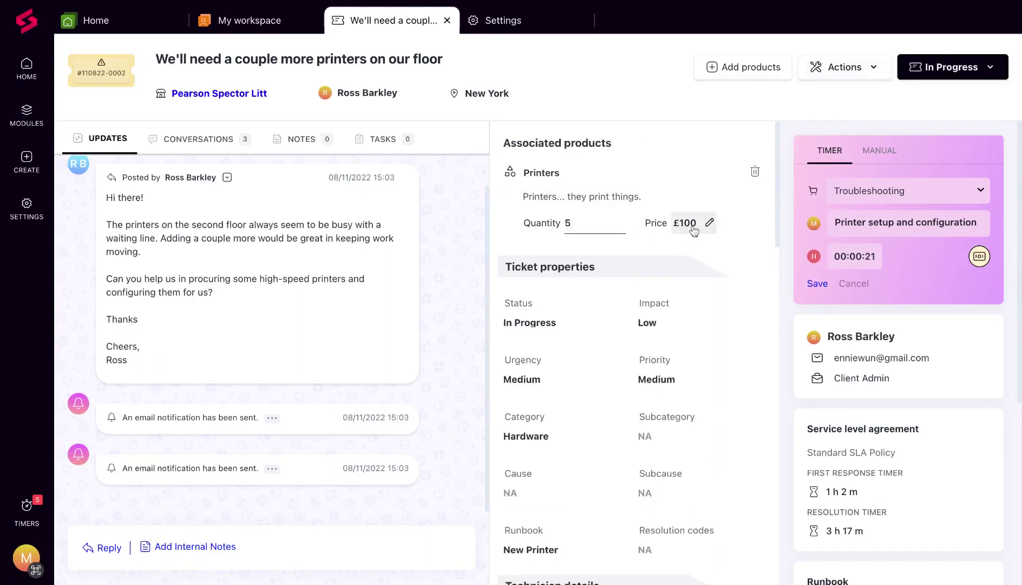
{"action": "key", "text": "Return"}
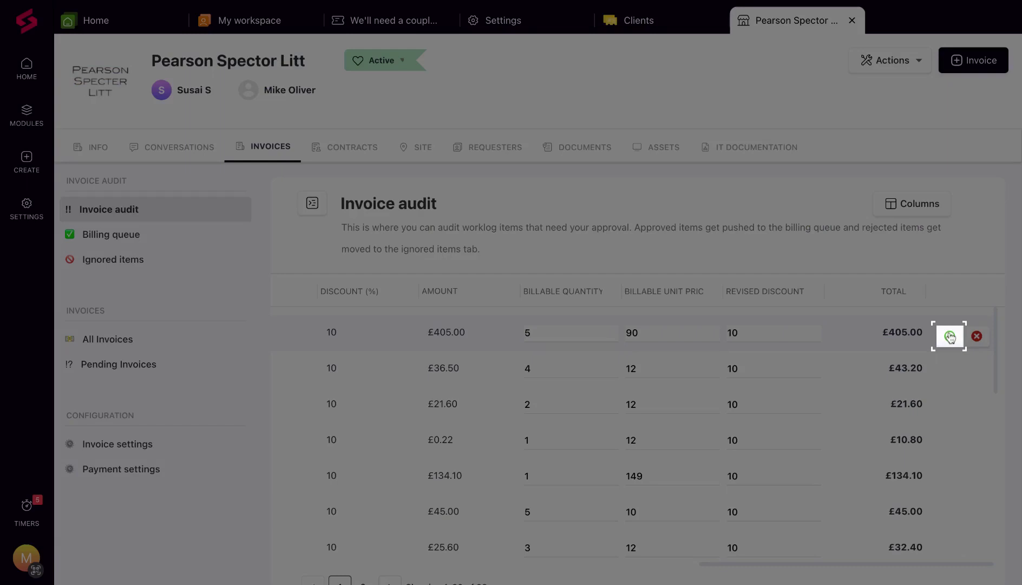
Approve the £405.00 Printers line in Pearson Spector Litt's invoice audit
{"action": "left_click", "coordinate": [950, 337]}
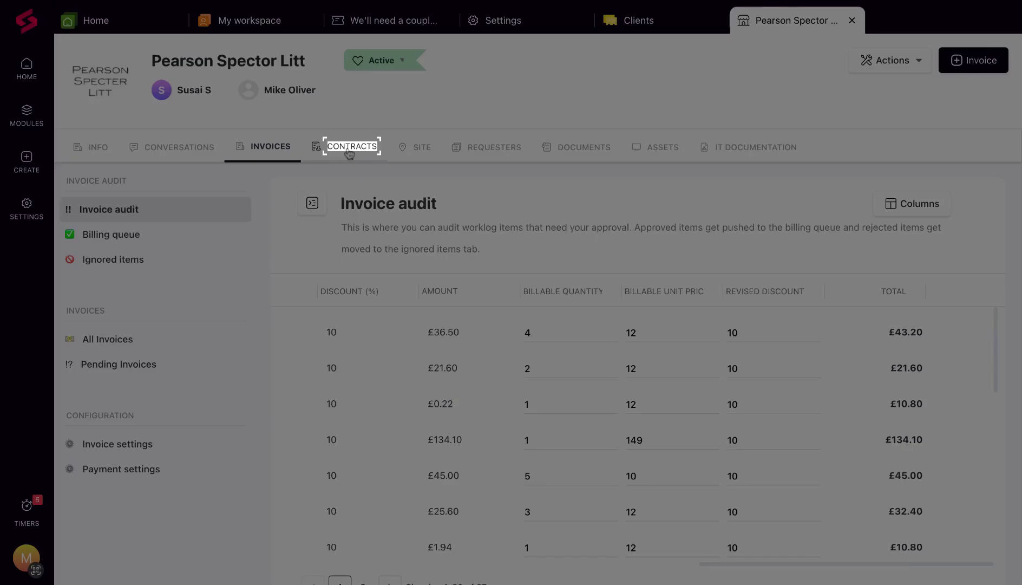
Open the client's Platinum Plan contract, sync its subscription items with Pax8, and view conditional pricing
{"action": "left_click", "coordinate": [349, 151]}
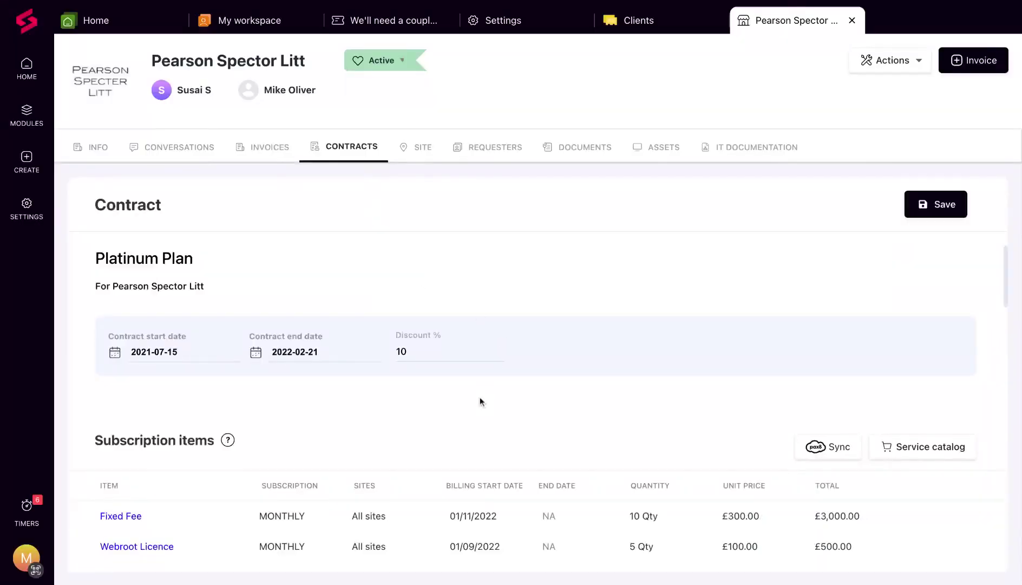
{"action": "scroll", "coordinate": [479, 402], "scroll_direction": "down", "scroll_amount": 3}
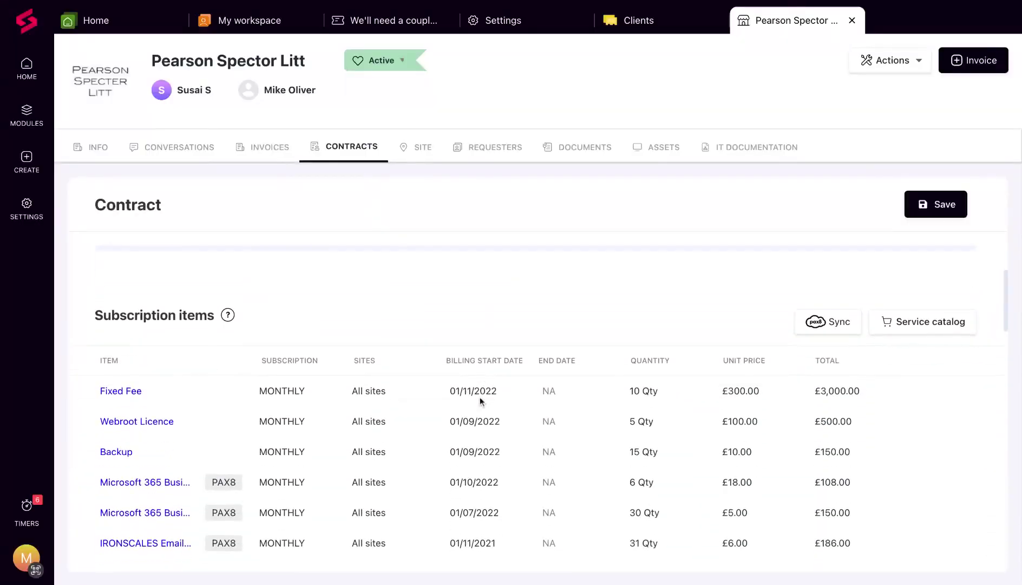
{"action": "left_click", "coordinate": [794, 320]}
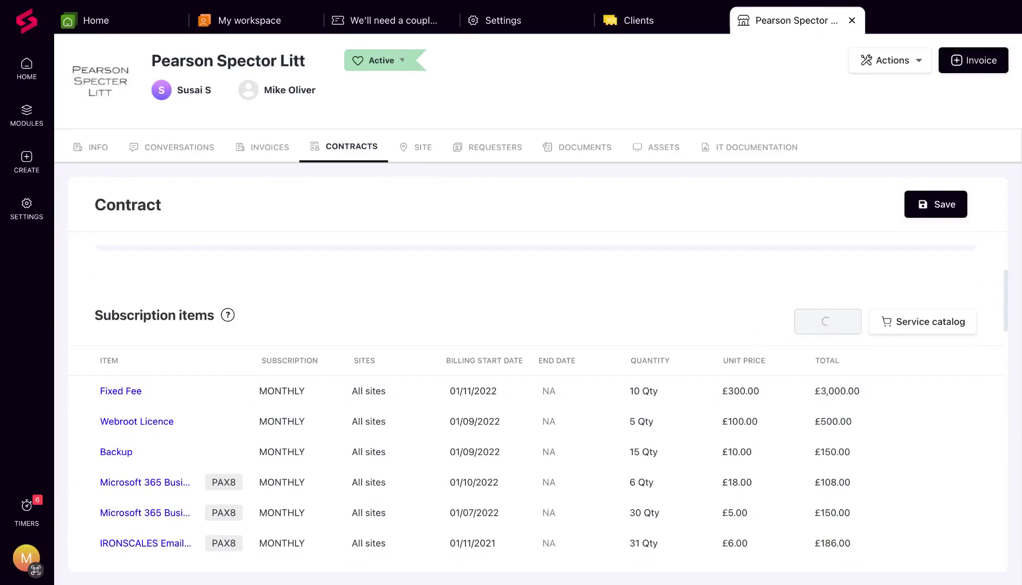
{"action": "scroll", "coordinate": [627, 354], "scroll_direction": "down", "scroll_amount": 15}
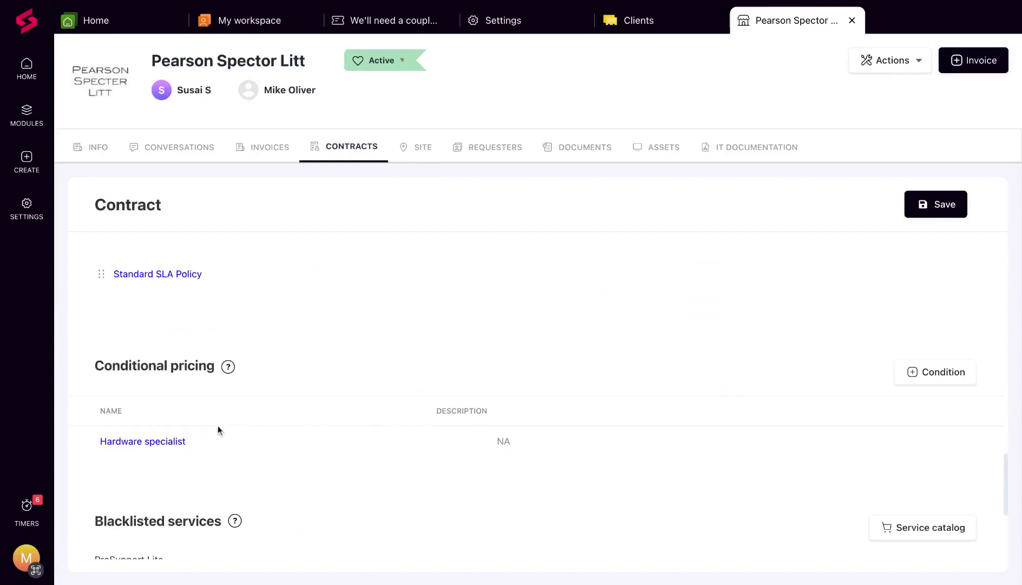
Set the Hardware specialist Troubleshooting after-hour price to 65 and save
{"action": "left_click", "coordinate": [166, 447]}
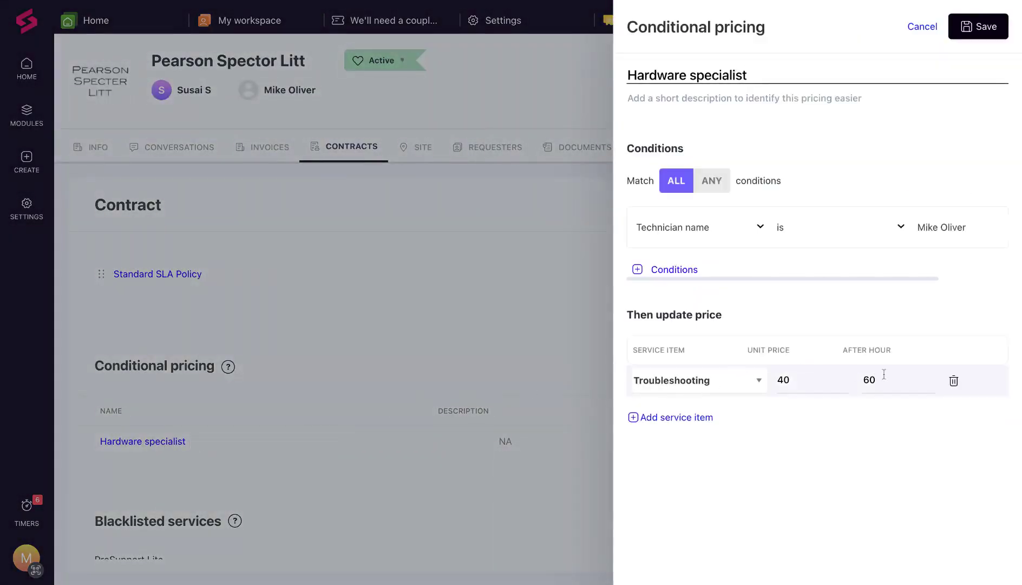
{"action": "left_click", "coordinate": [883, 374]}
{"action": "key", "text": "BackSpace"}
{"action": "type", "text": "5"}
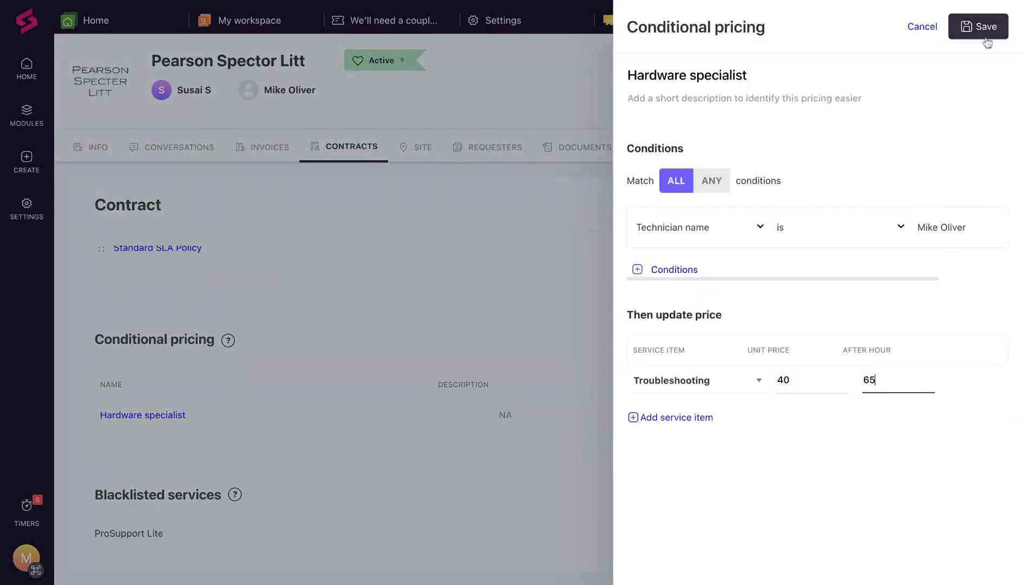
{"action": "left_click", "coordinate": [986, 38]}
{"action": "scroll", "coordinate": [615, 318], "scroll_direction": "down", "scroll_amount": 4}
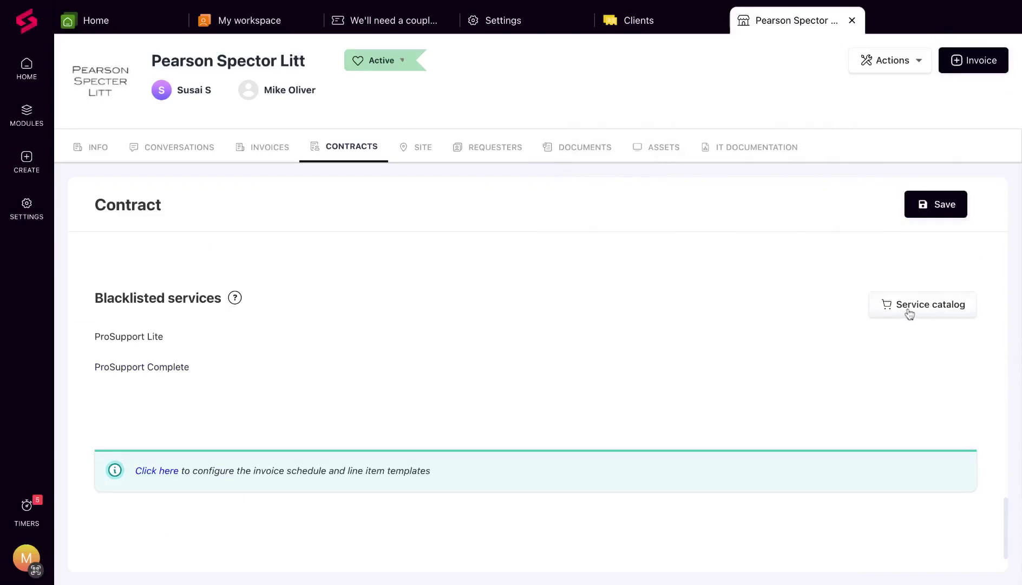
Remove ProSupport Lite from the contract's blacklisted services, leaving only ProSupport Complete
{"action": "left_click", "coordinate": [910, 305]}
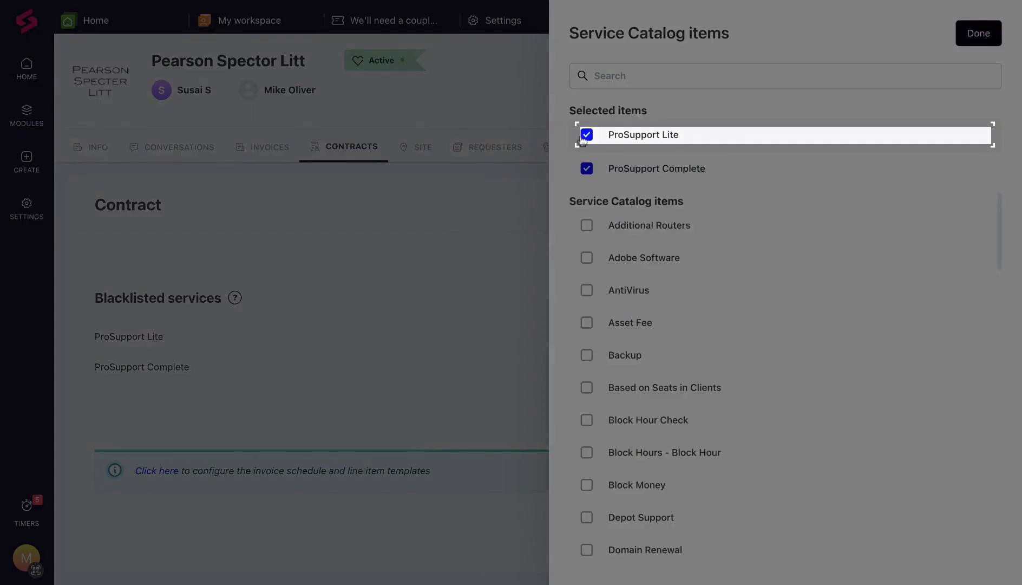
{"action": "left_click", "coordinate": [587, 134]}
{"action": "left_click", "coordinate": [269, 153]}
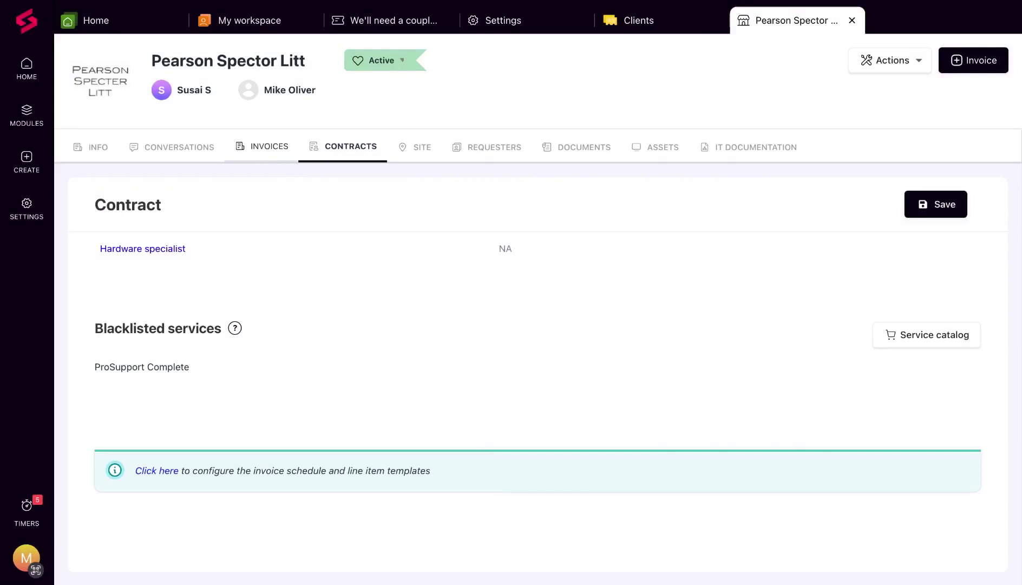
{"action": "left_click", "coordinate": [265, 147]}
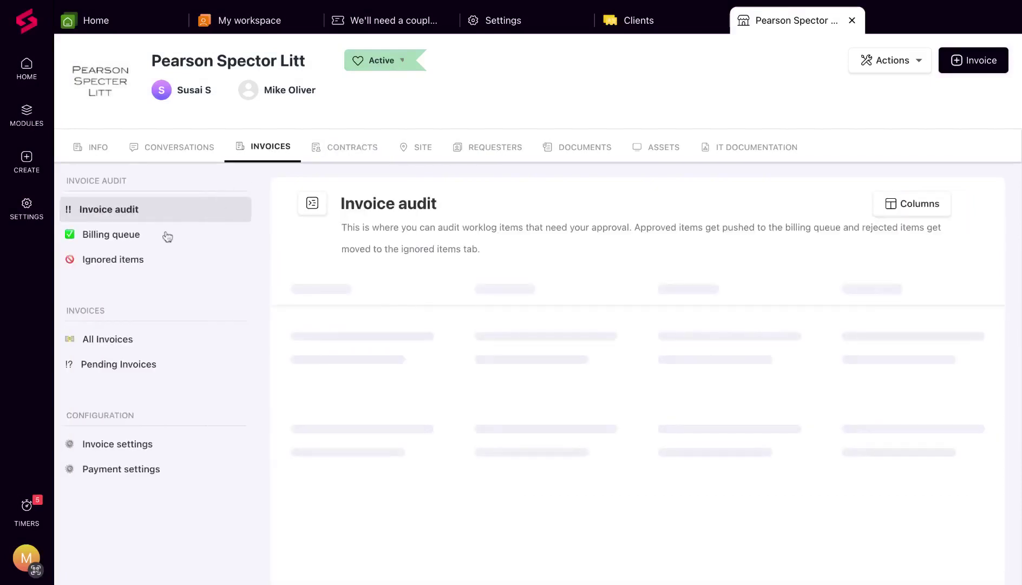
Show the client's billing queue totals: £405.00, £21.60 and £10.80
{"action": "left_click", "coordinate": [142, 235]}
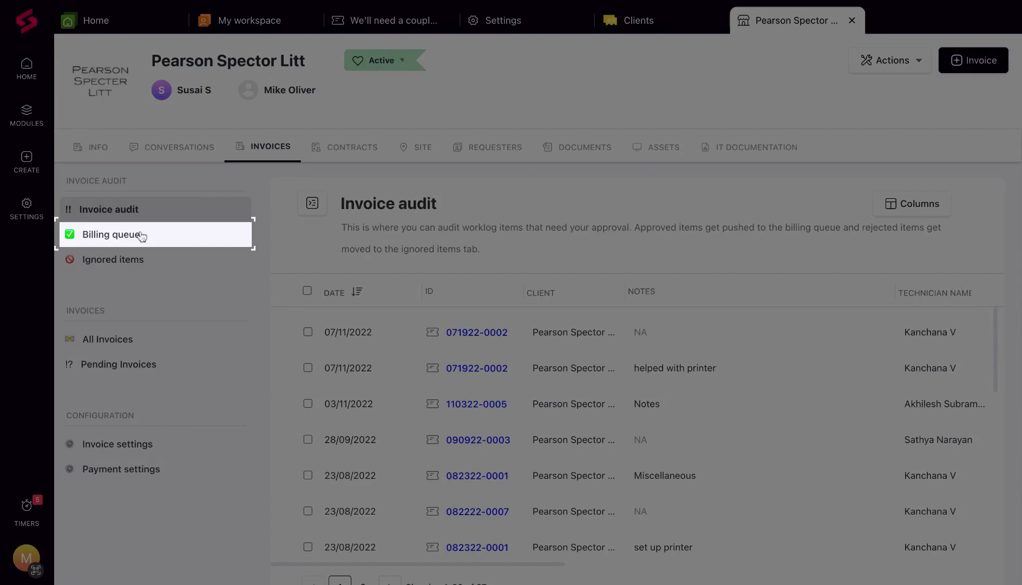
{"action": "left_click", "coordinate": [141, 235]}
{"action": "scroll", "coordinate": [699, 347], "scroll_direction": "right", "scroll_amount": 5}
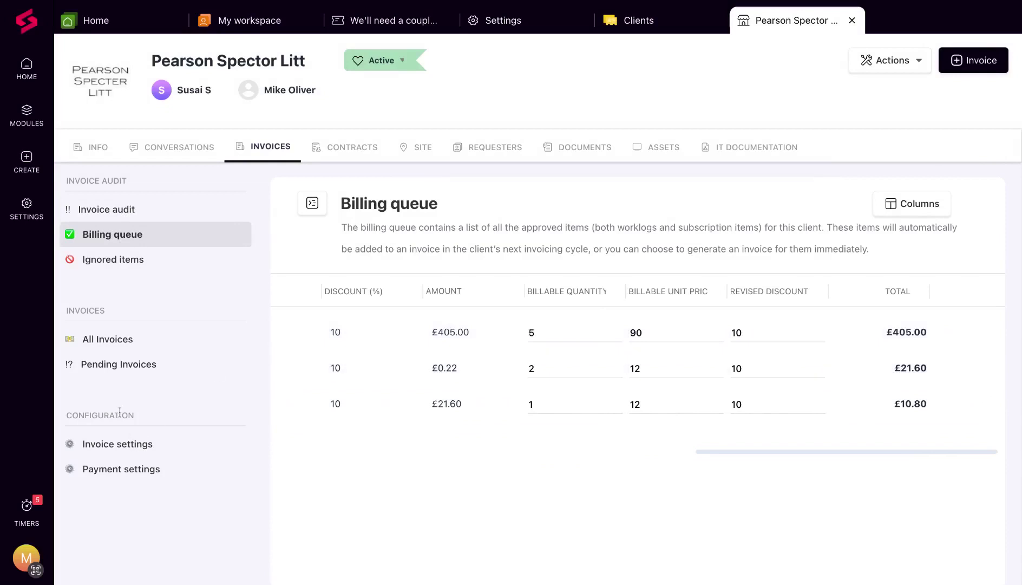
Open the client's invoice settings from the Settings overview
{"action": "left_click", "coordinate": [28, 208]}
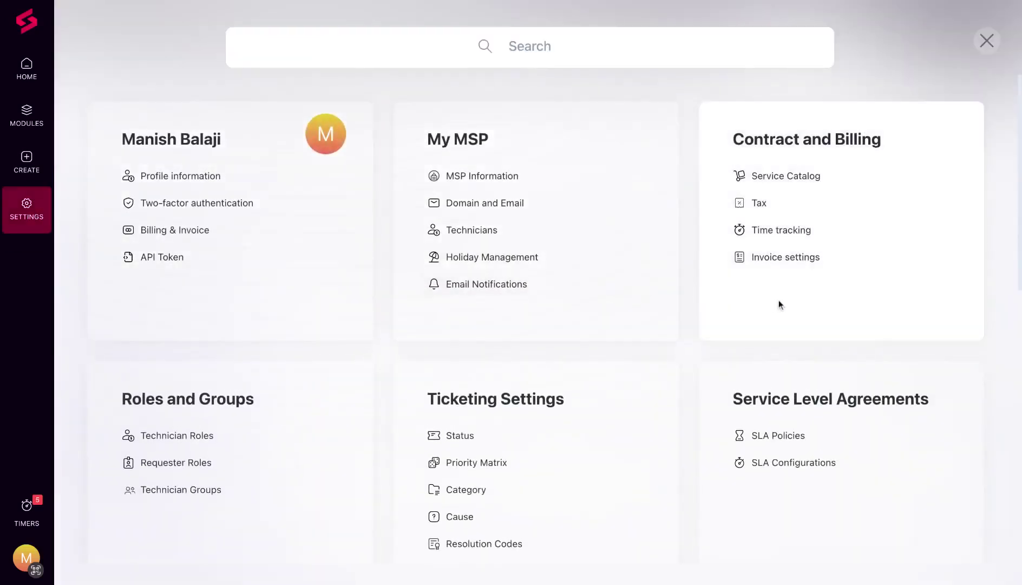
{"action": "left_click", "coordinate": [780, 266]}
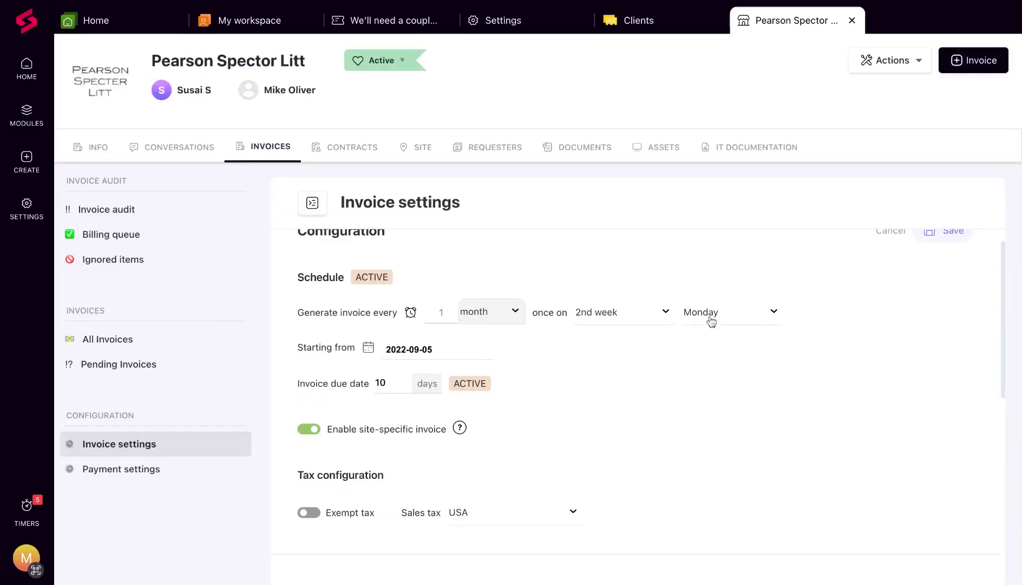
Change the monthly invoice day to Wednesday of the 2nd week and save
{"action": "left_click", "coordinate": [710, 322]}
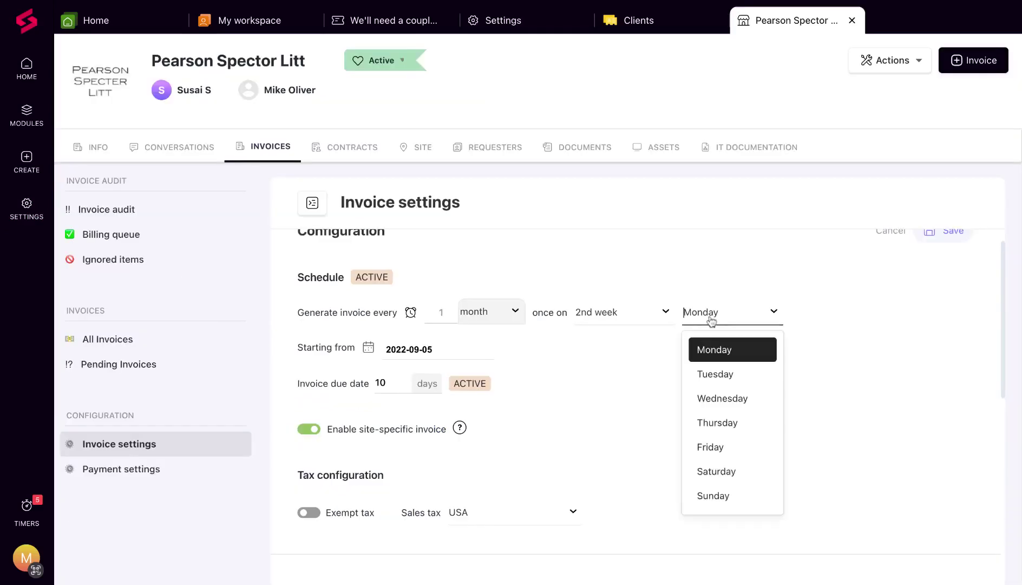
{"action": "left_click", "coordinate": [726, 394]}
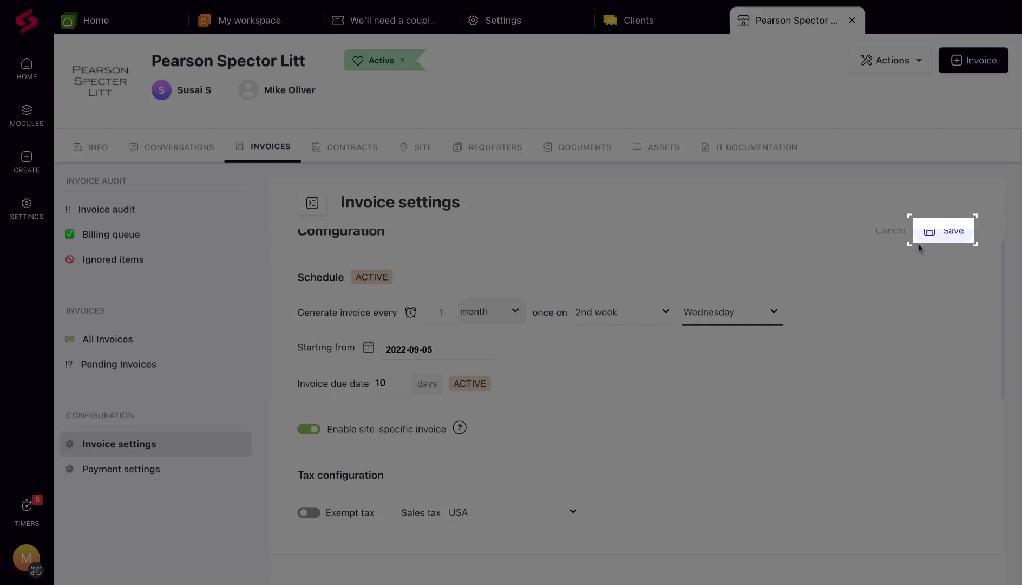
{"action": "left_click", "coordinate": [919, 241]}
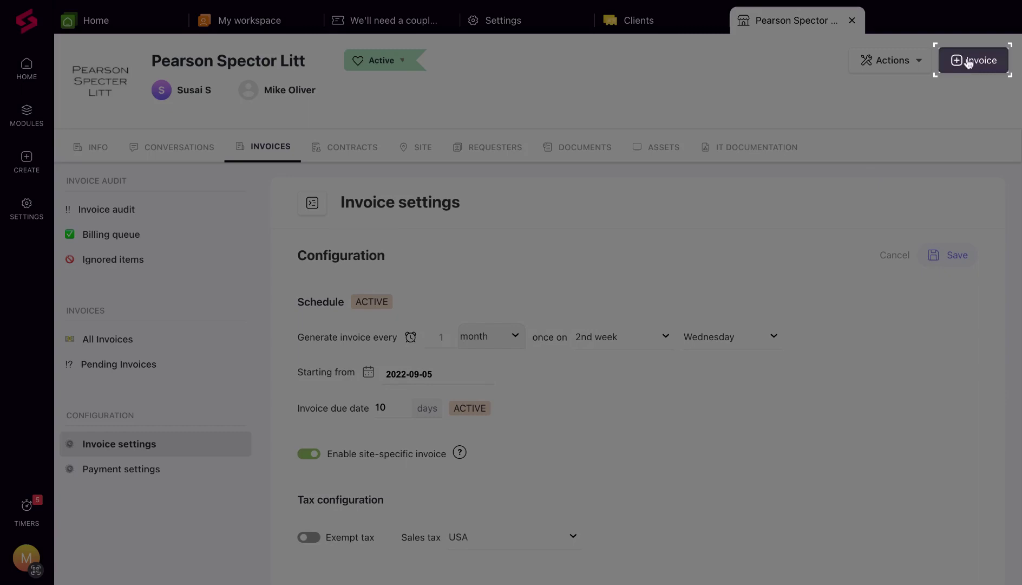
Create an invoice from the three billing-queue items and save and send it for £440.64
{"action": "left_click", "coordinate": [969, 62]}
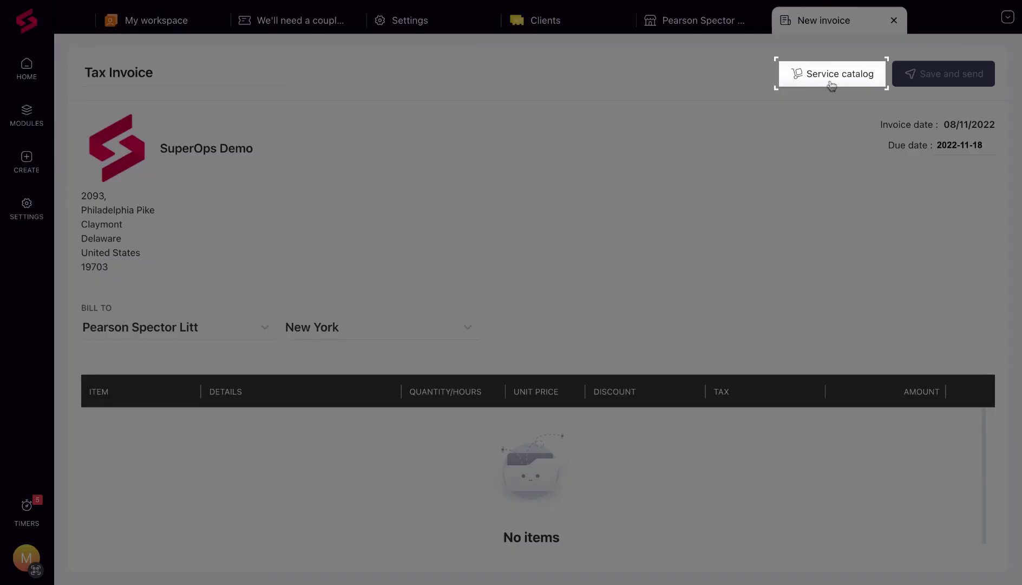
{"action": "left_click", "coordinate": [832, 75]}
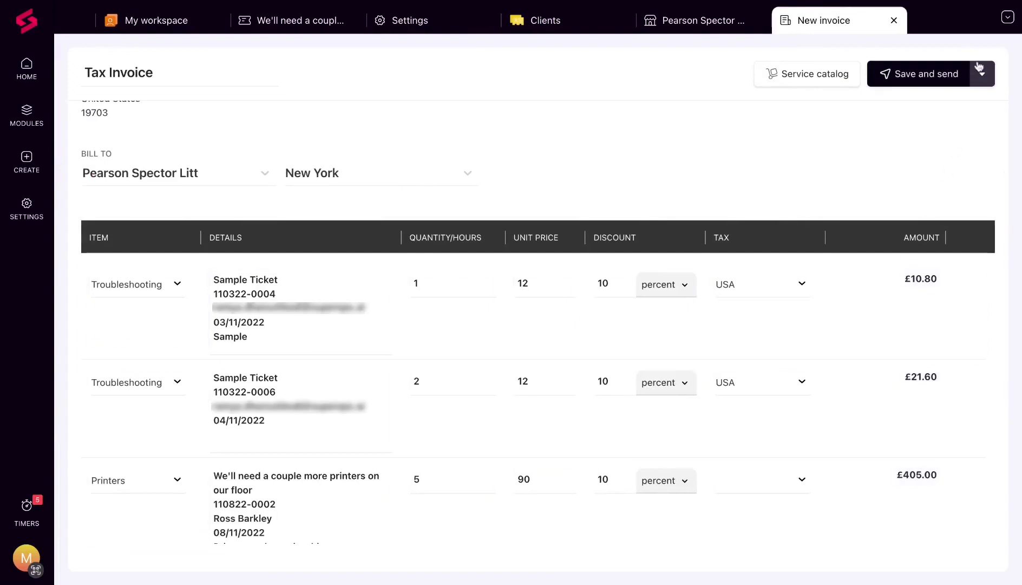
{"action": "left_click", "coordinate": [980, 68]}
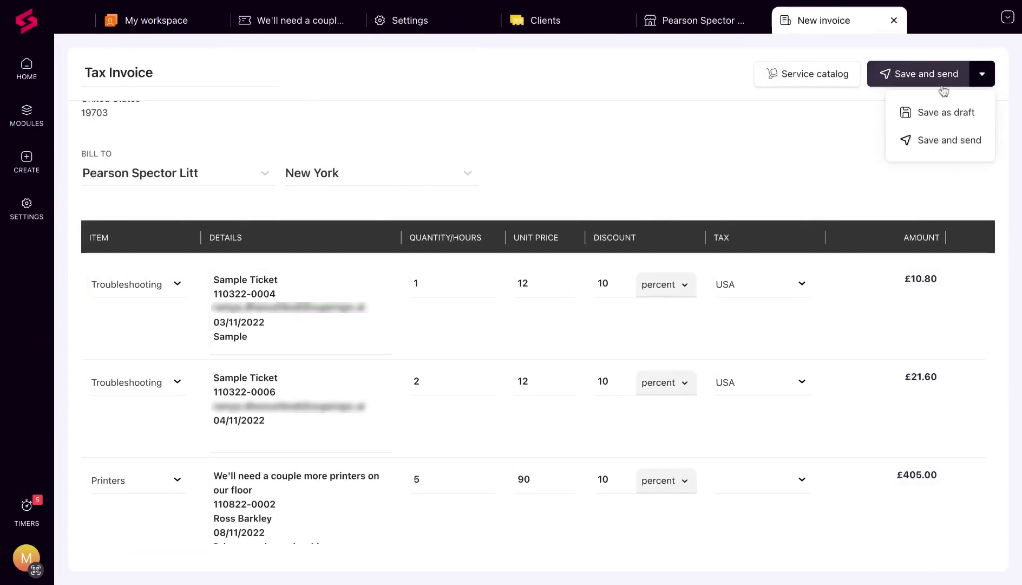
{"action": "left_click", "coordinate": [950, 141]}
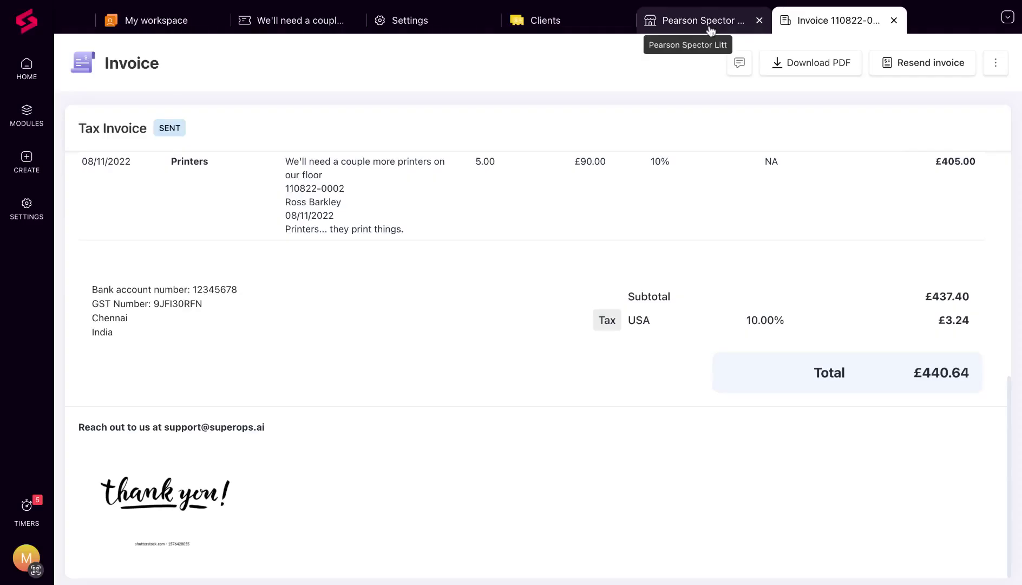
Return to the Pearson Specter Litt client page and list all its invoices
{"action": "left_click", "coordinate": [711, 30]}
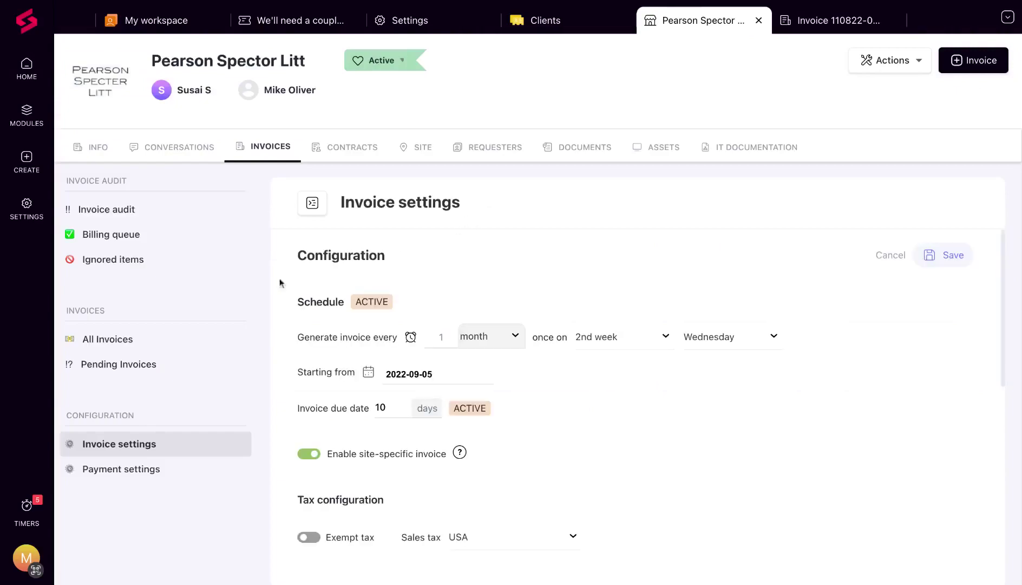
{"action": "left_click", "coordinate": [137, 349]}
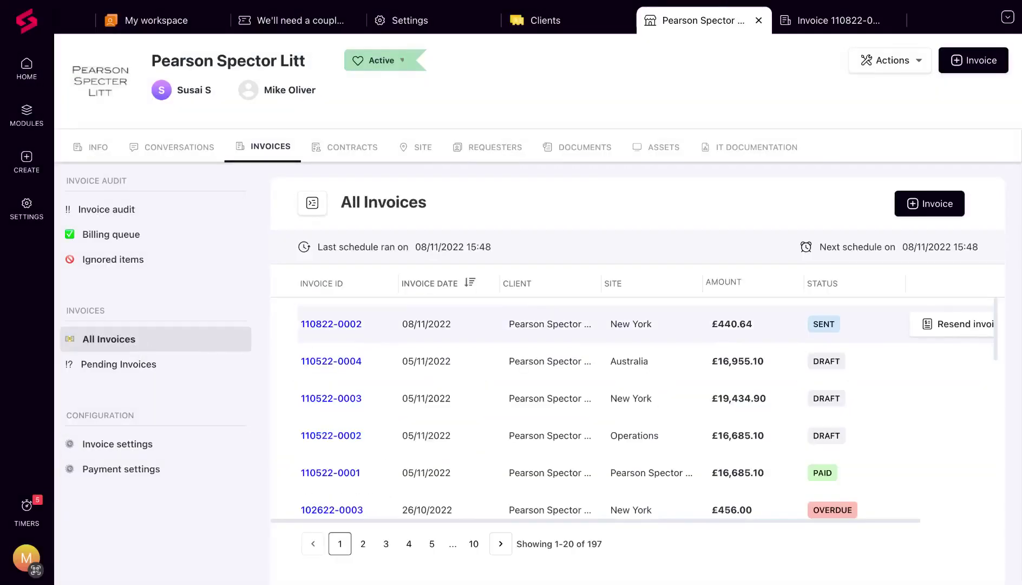
{"action": "left_click", "coordinate": [331, 323]}
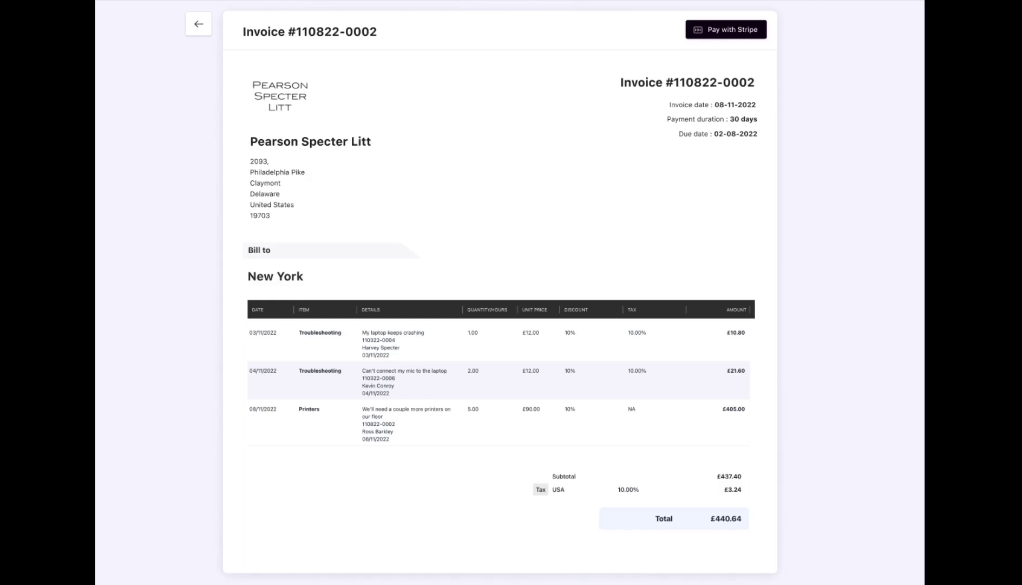